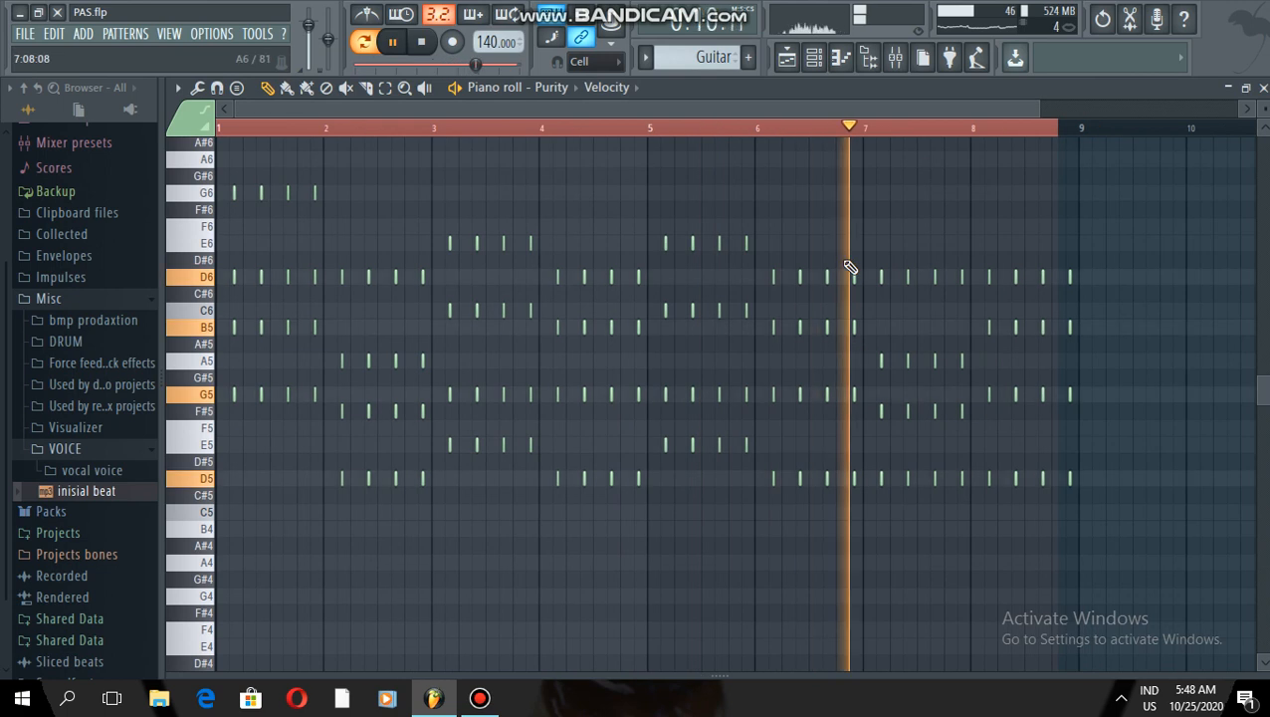
Step: Stop the Guitar pattern's playback, and audition the Bass pattern's BooBass notes in the piano roll
key(space)
click(813, 57)
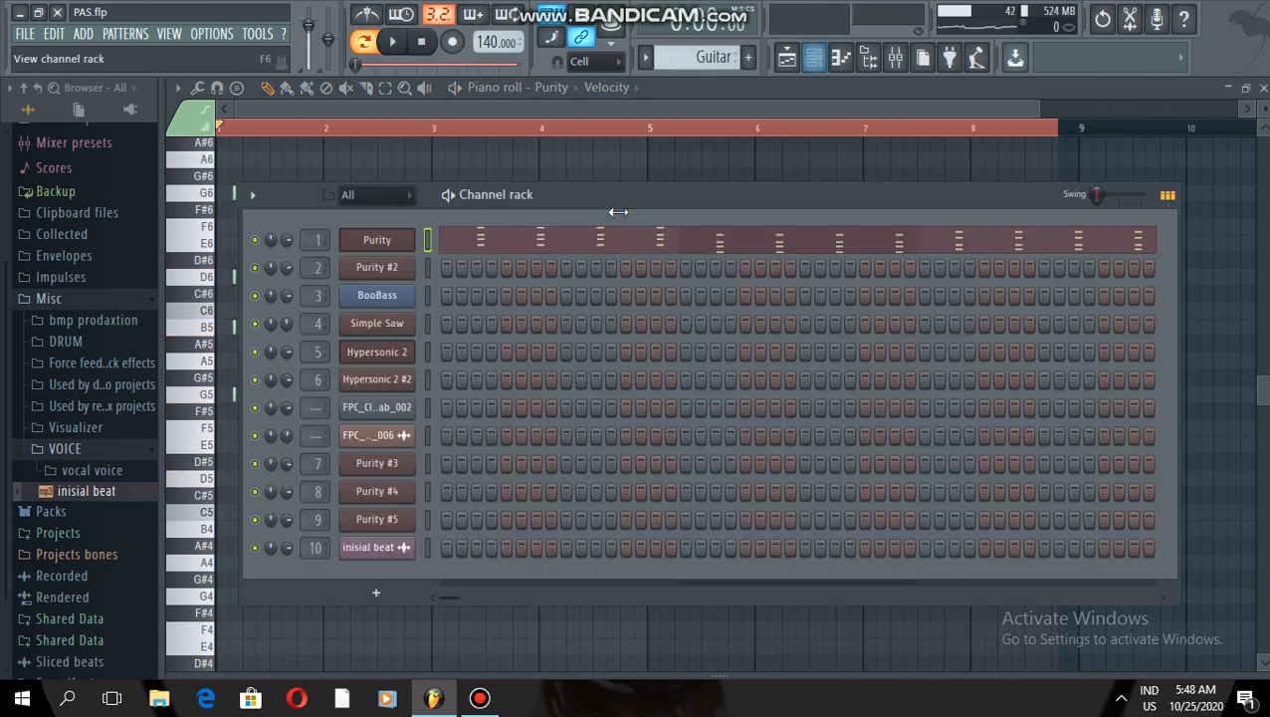
key(F5)
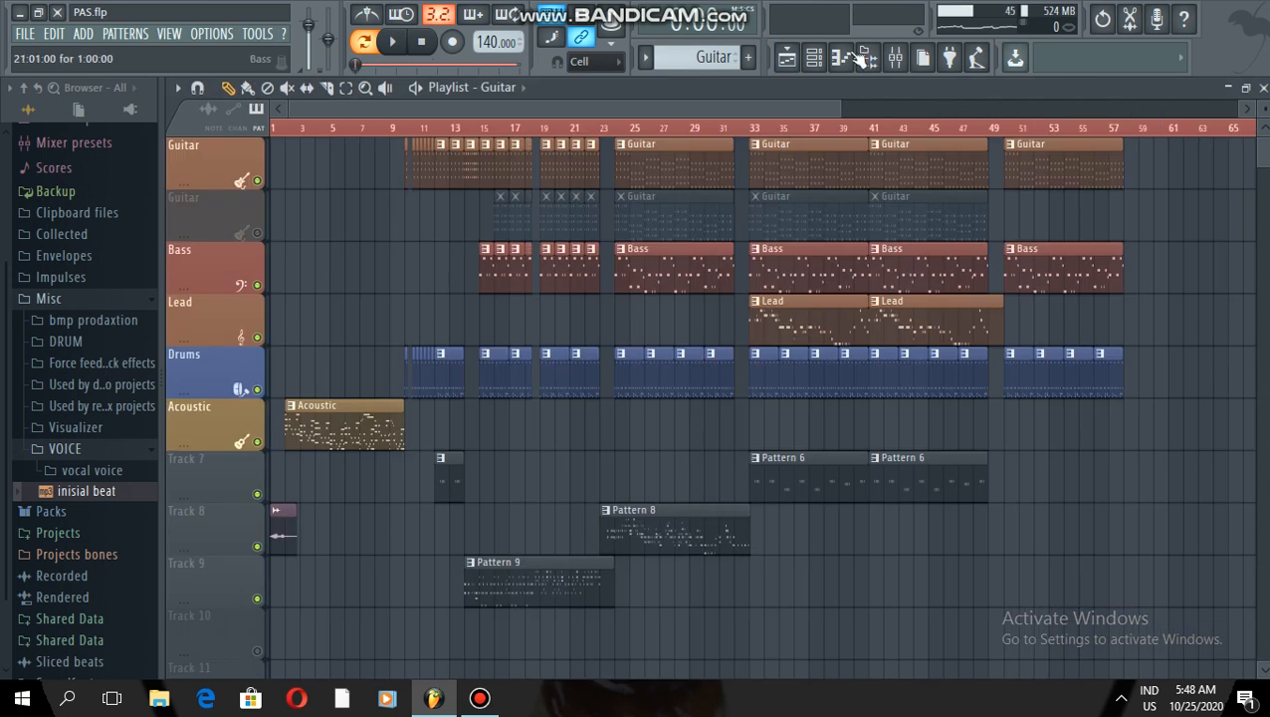
key(F6)
click(472, 301)
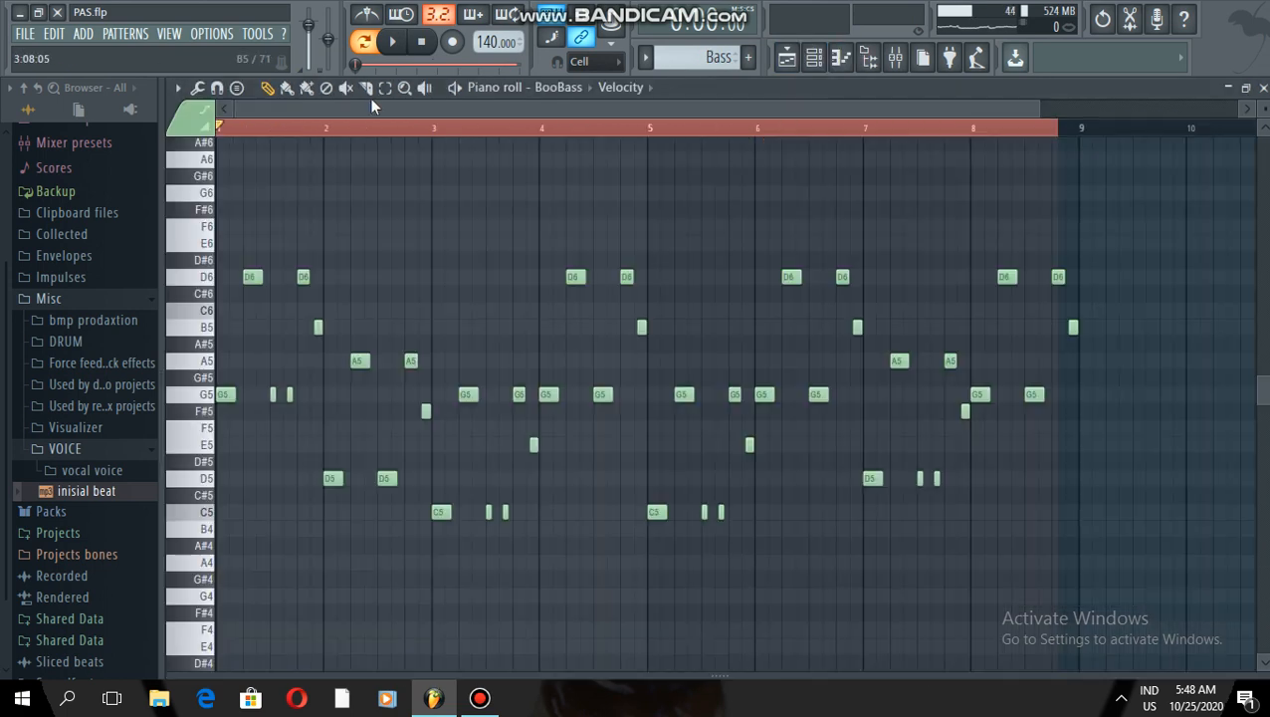
key(space)
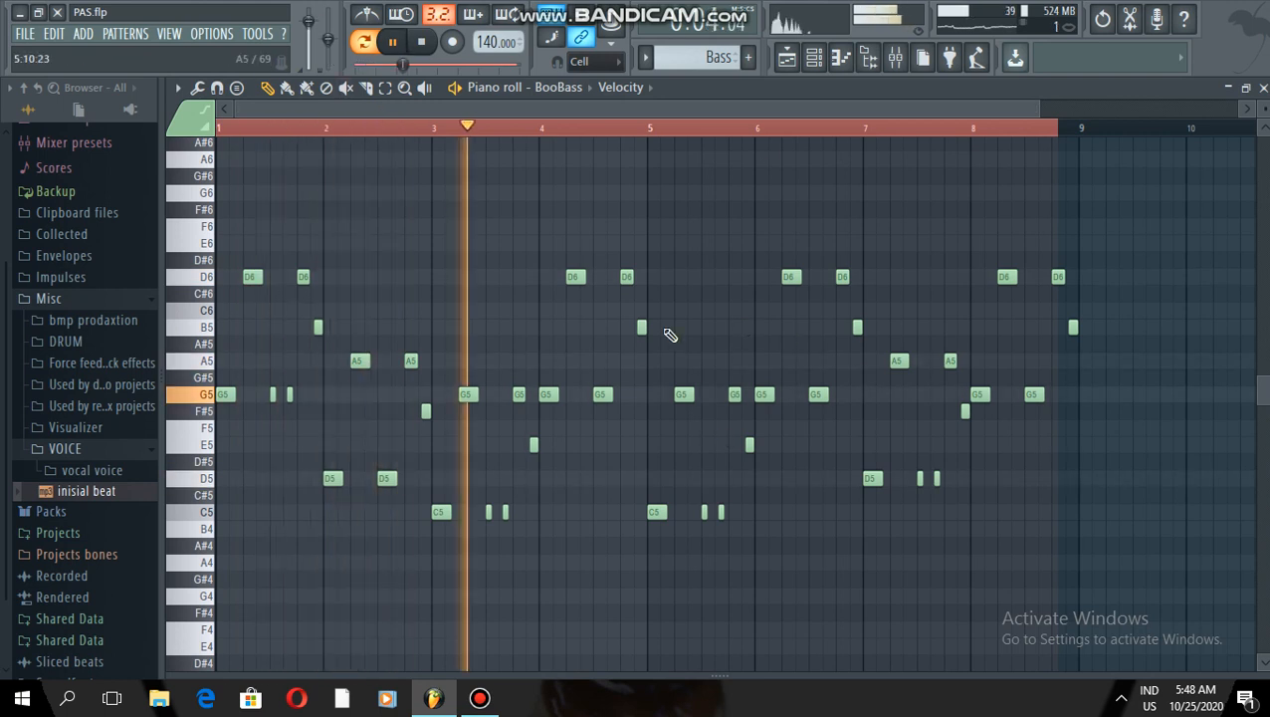
Step: Check the Bass pattern in the project picker and its effects on mixer Insert 3, then stop playback
click(921, 61)
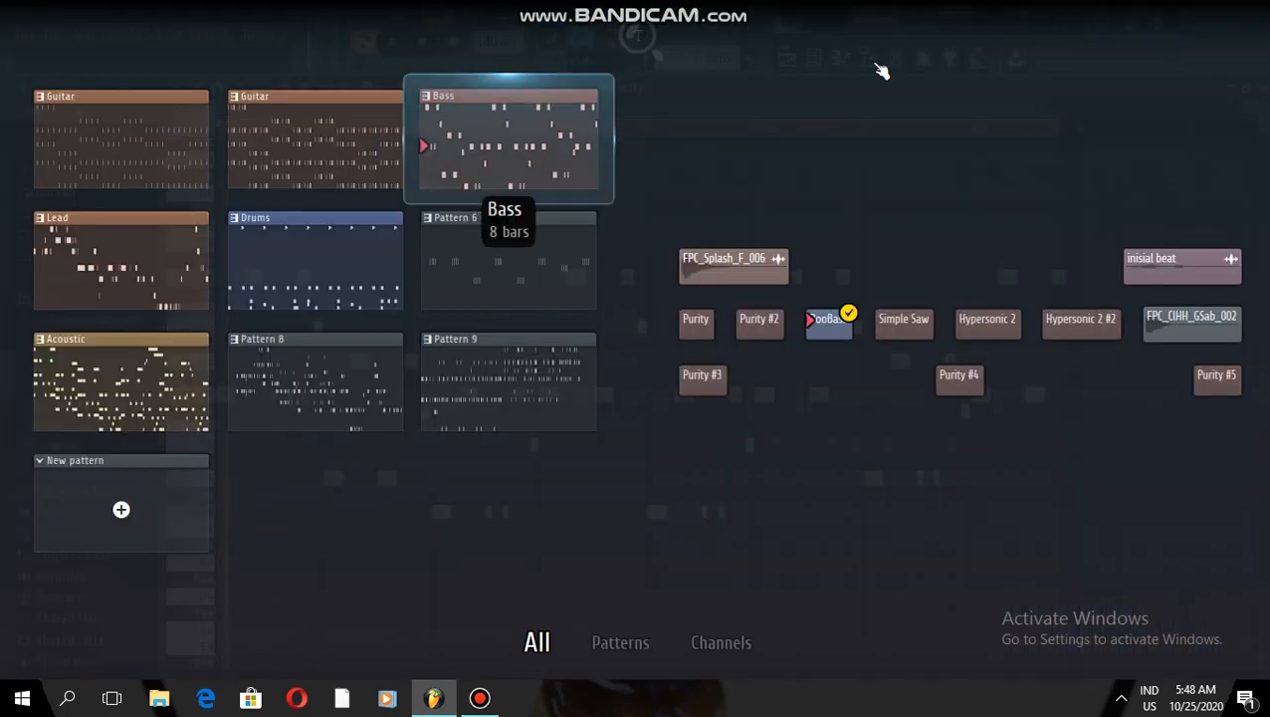
click(508, 145)
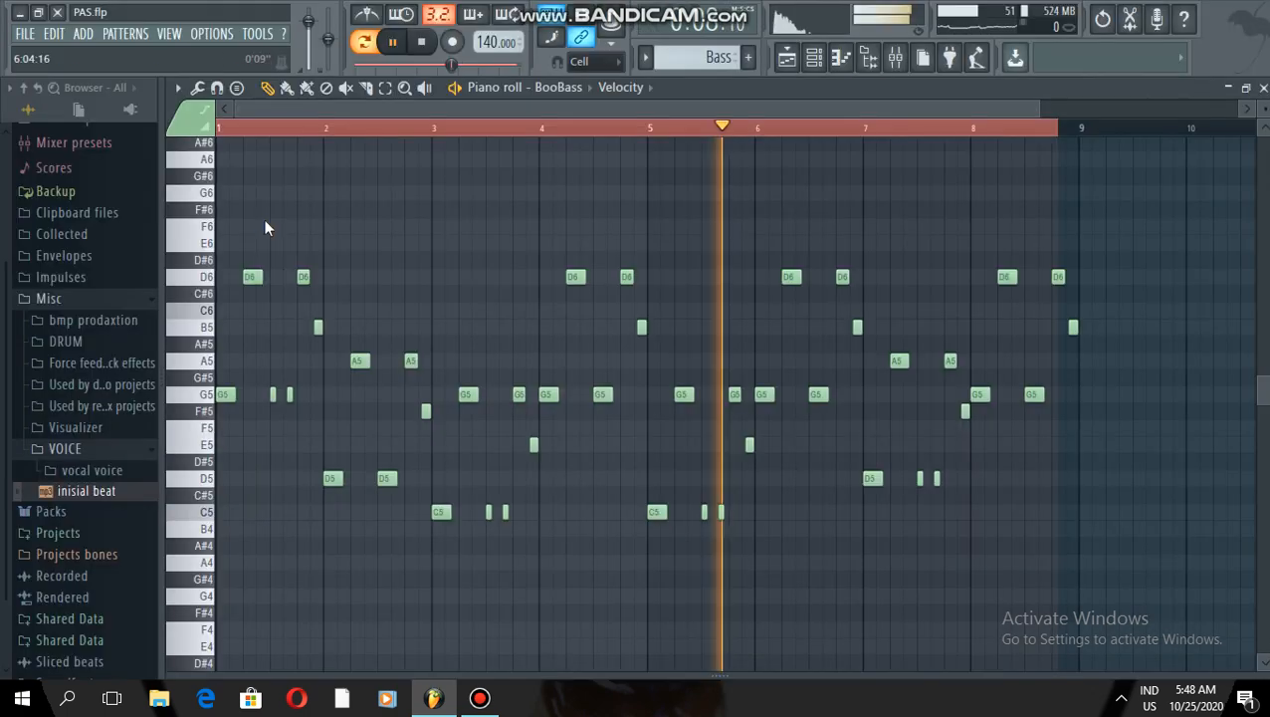
click(896, 62)
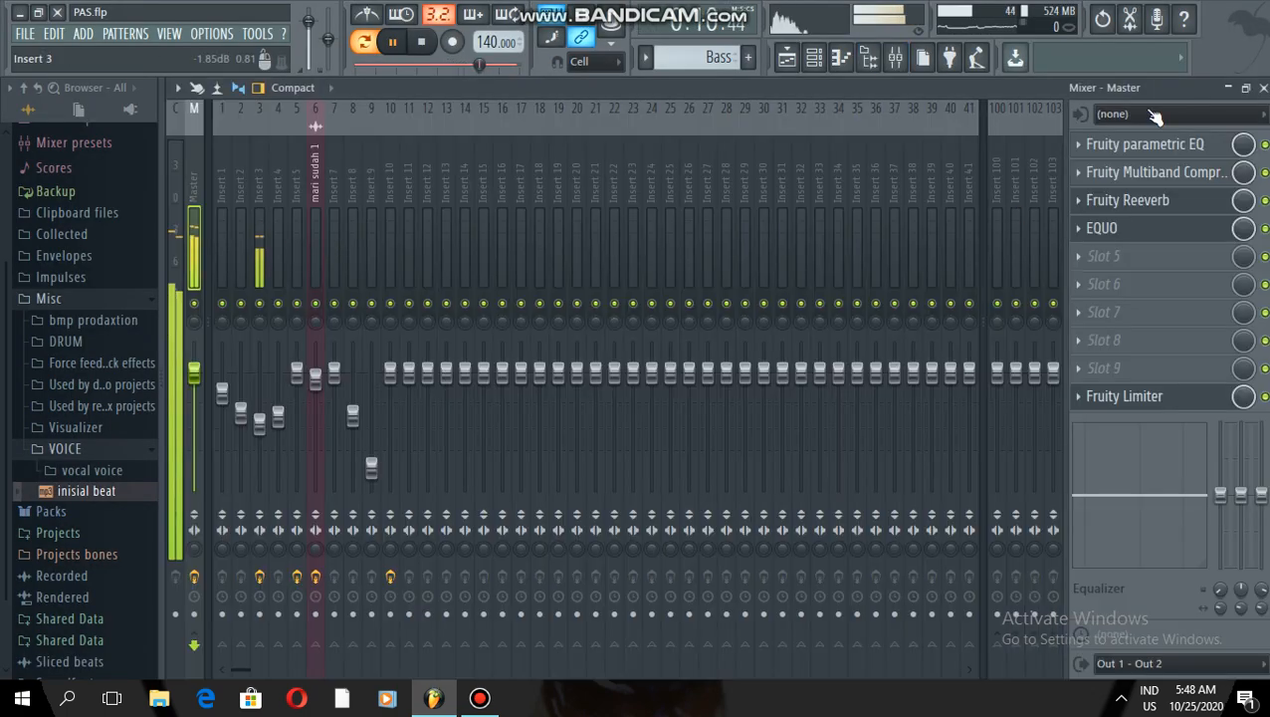
click(260, 249)
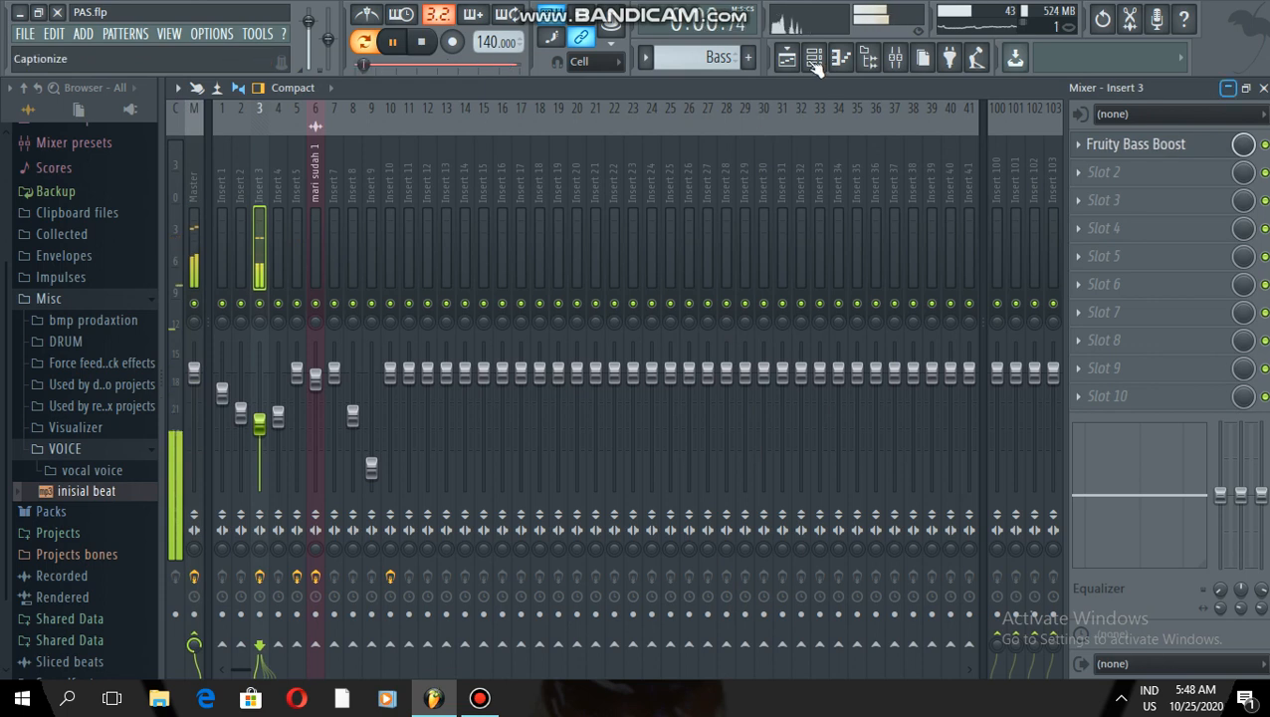
click(1263, 88)
key(space)
Step: Audition the Drums pattern's Hypersonic 2 notes in the piano roll and inspect its steps in the channel rack
click(787, 57)
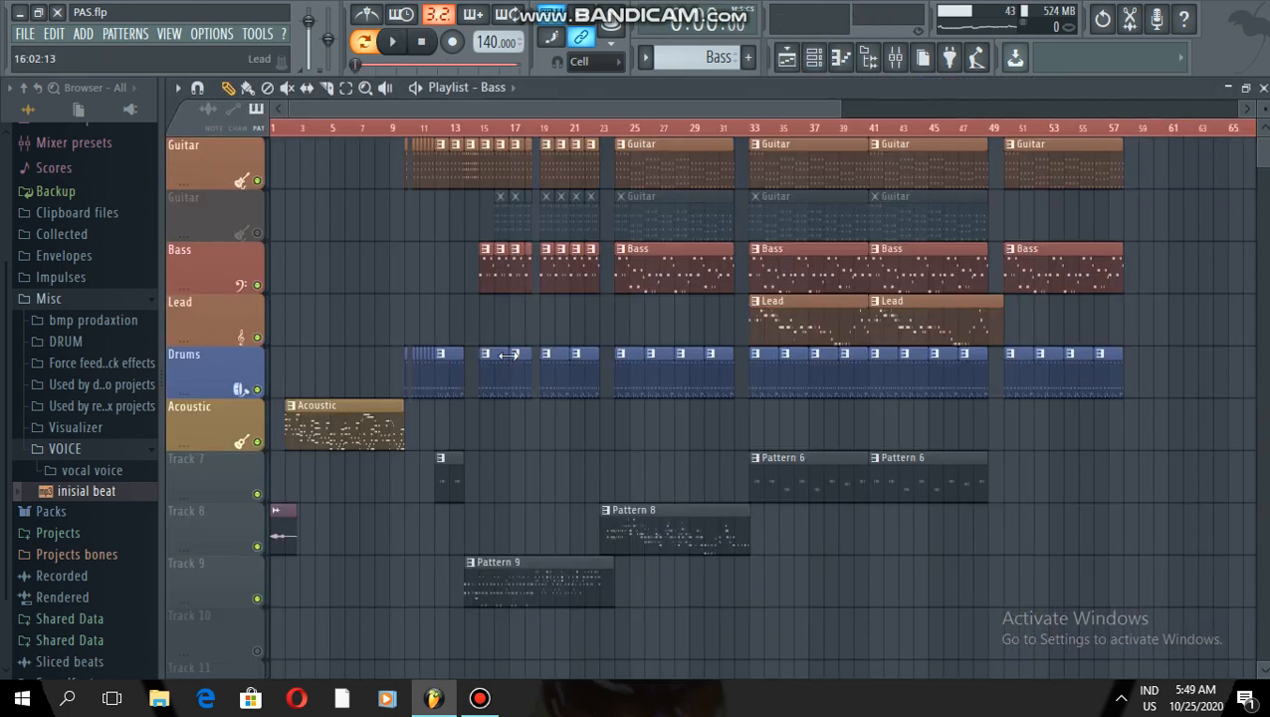
key(F6)
click(528, 354)
scroll(229, 195, down, 11)
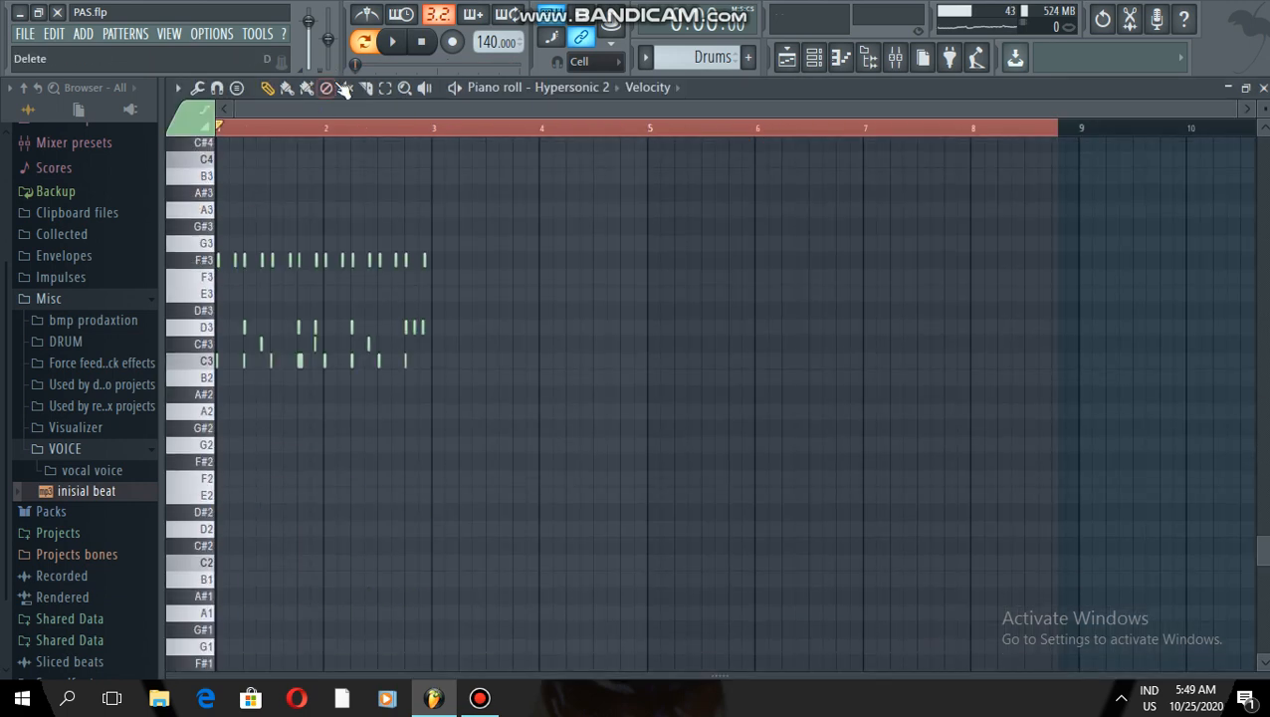
key(space)
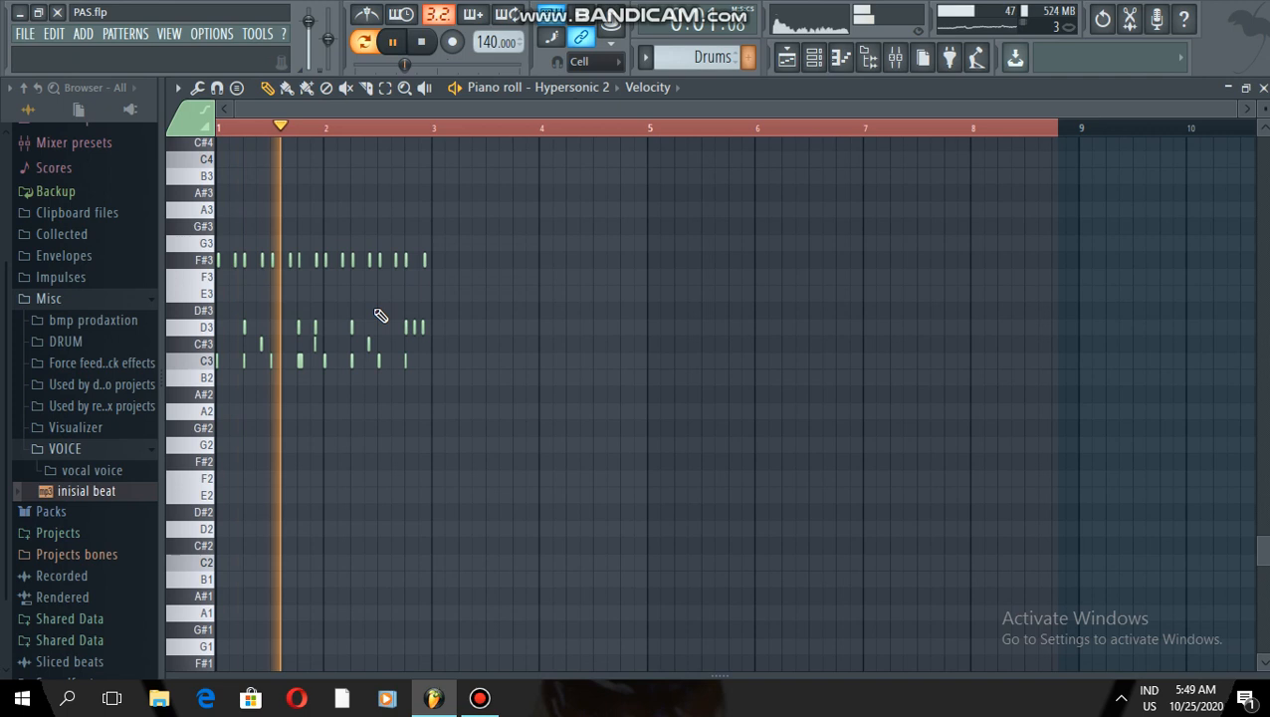
click(818, 64)
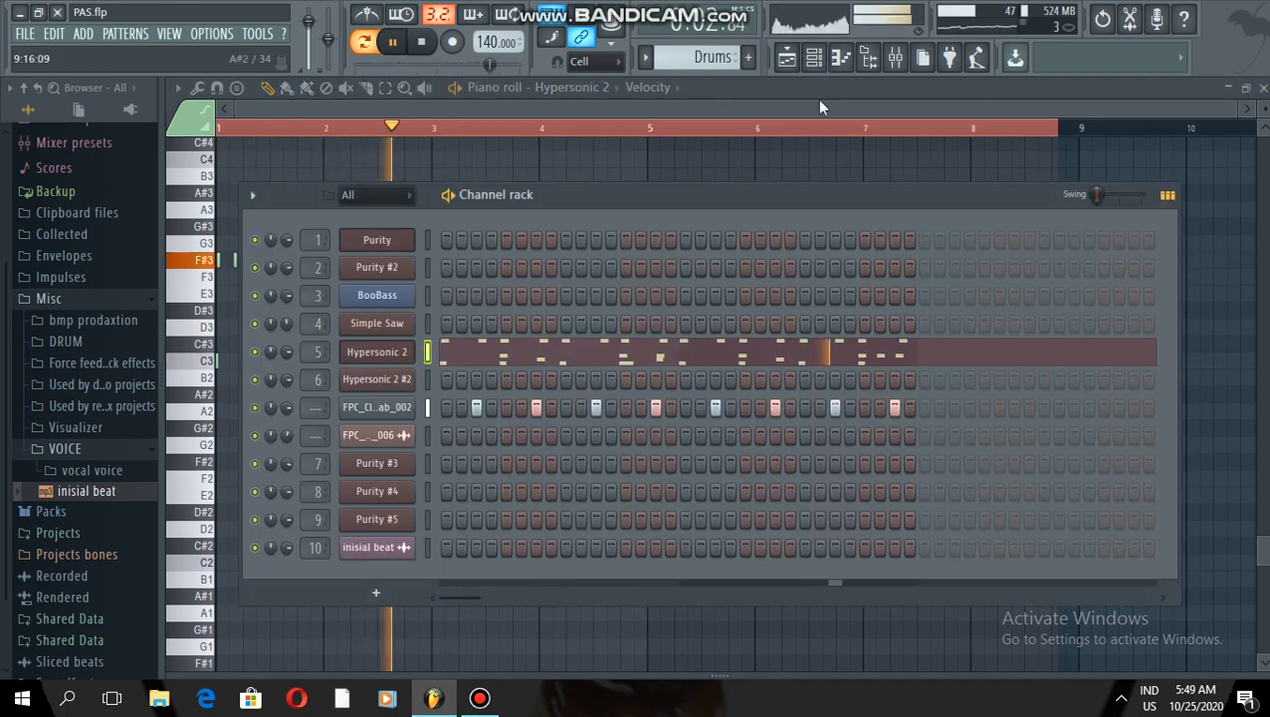
key(space)
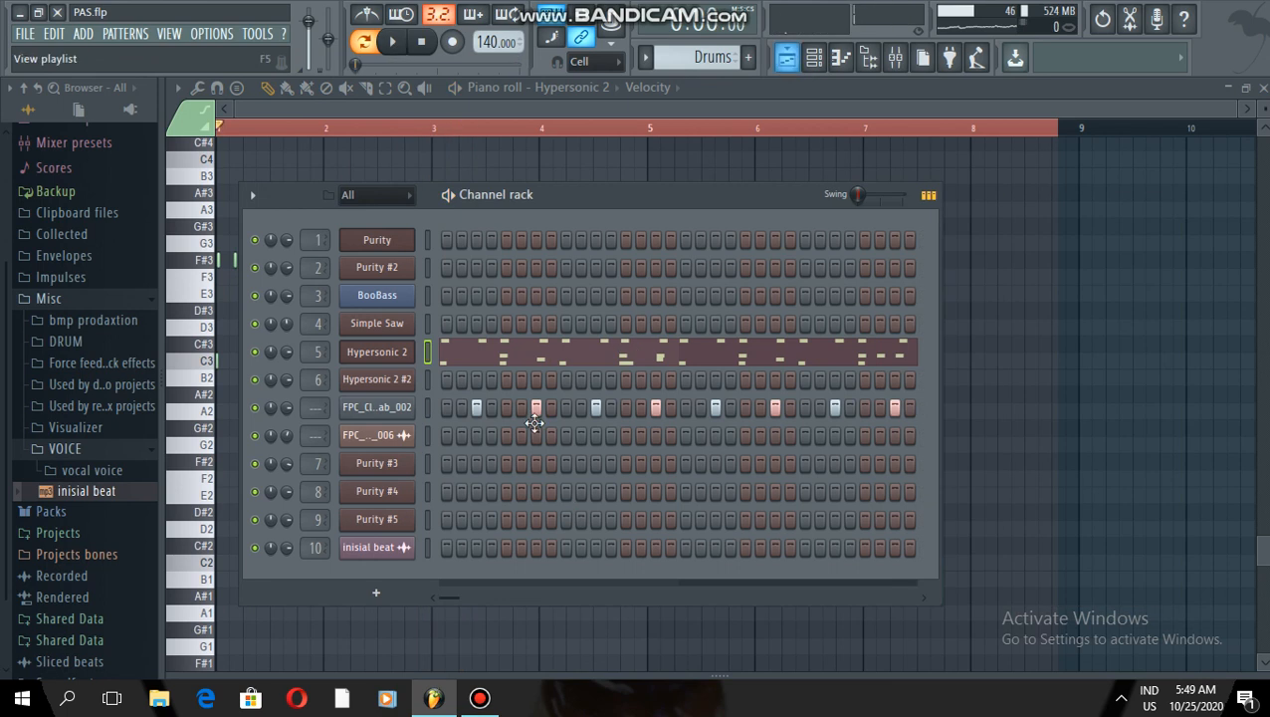
Step: Audition Pattern 9's Purity #4 notes in the piano roll and check which channels it uses in the channel rack
key(F5)
key(F6)
click(664, 497)
scroll(661, 496, down, 5)
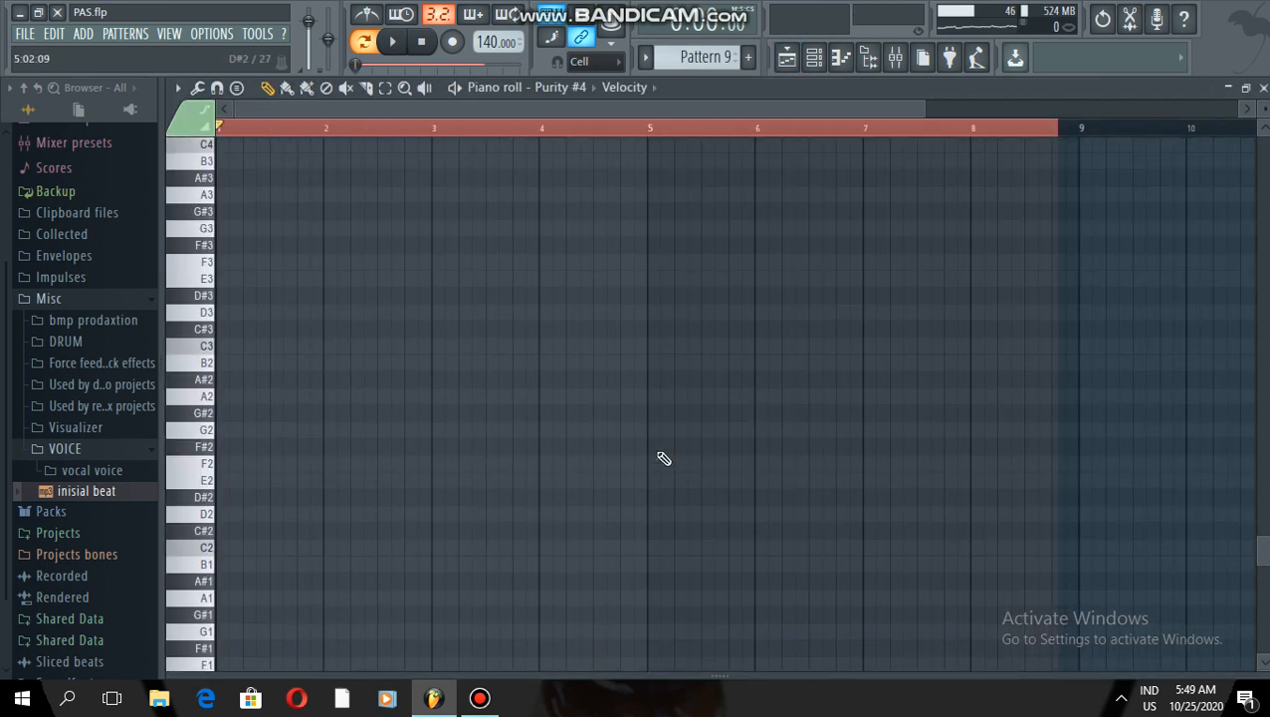
scroll(548, 309, up, 4)
key(space)
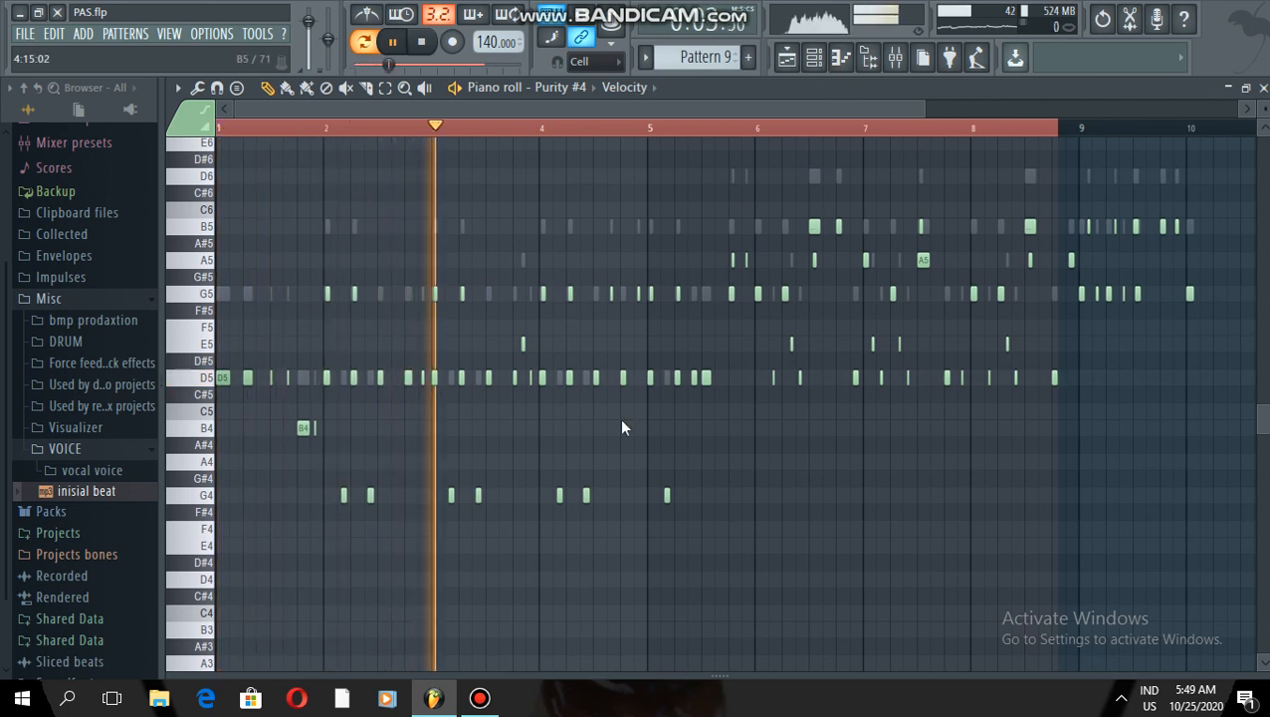
key(F6)
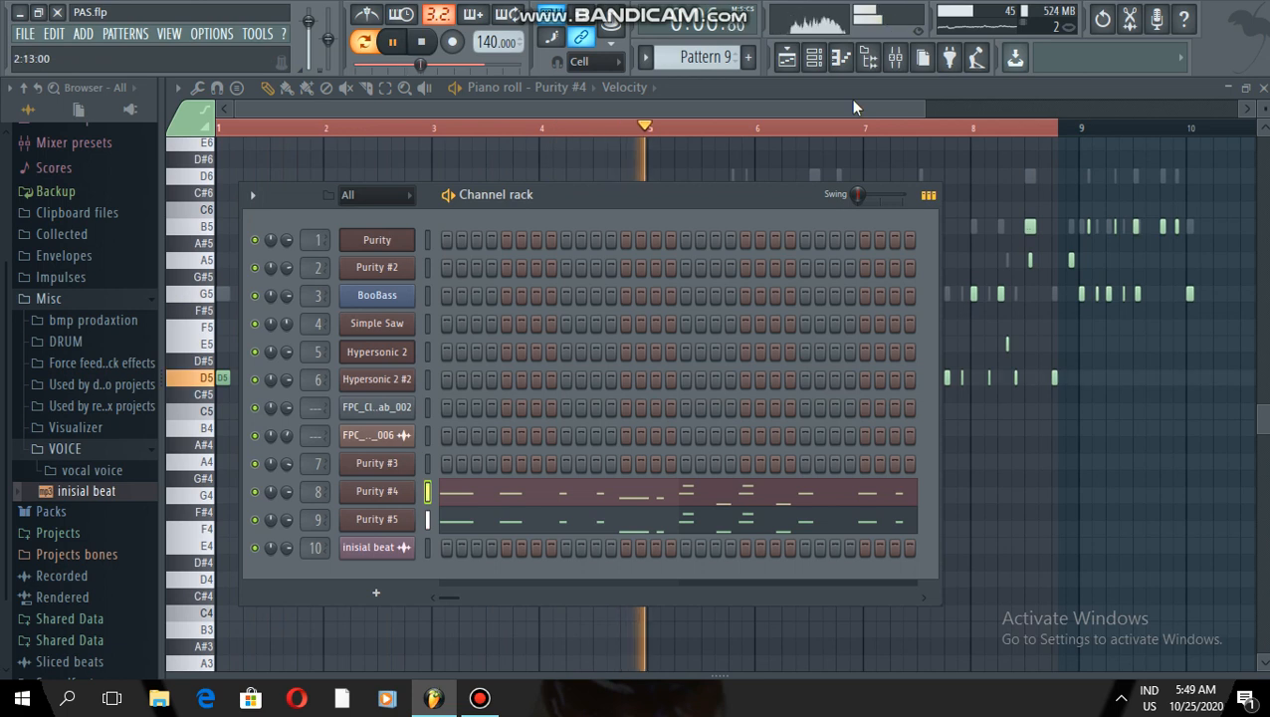
key(F6)
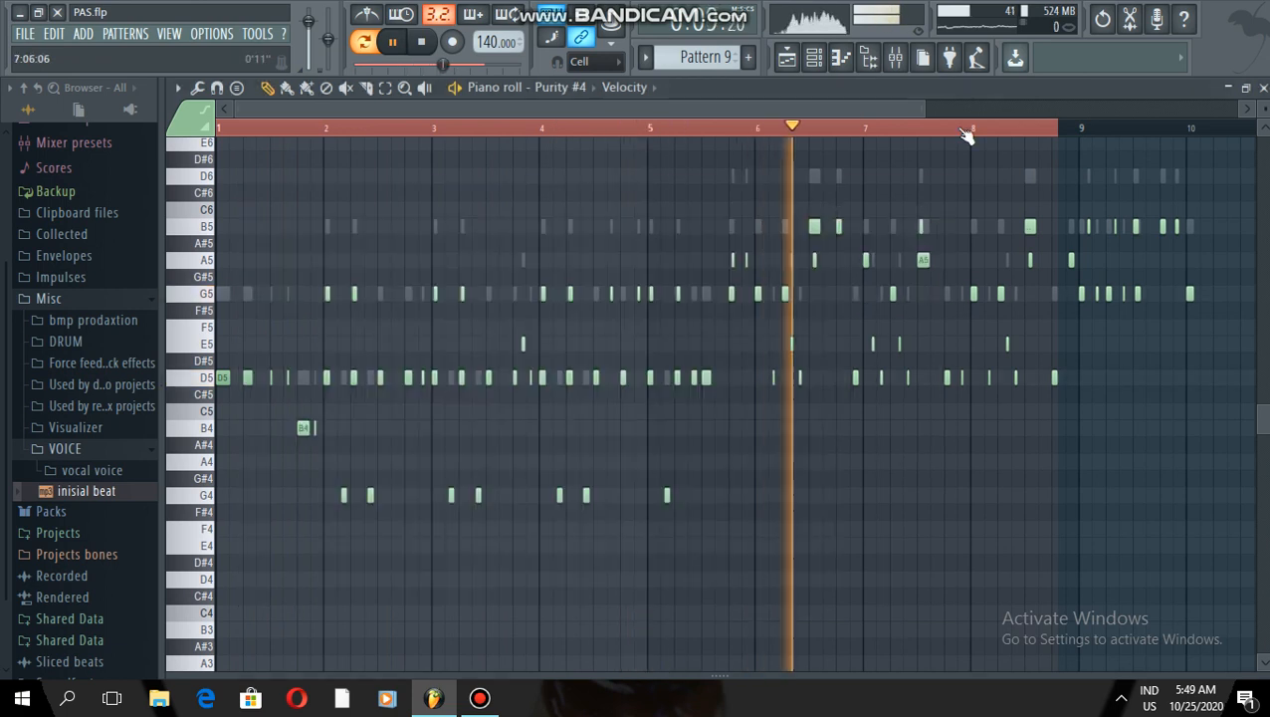
click(787, 57)
key(space)
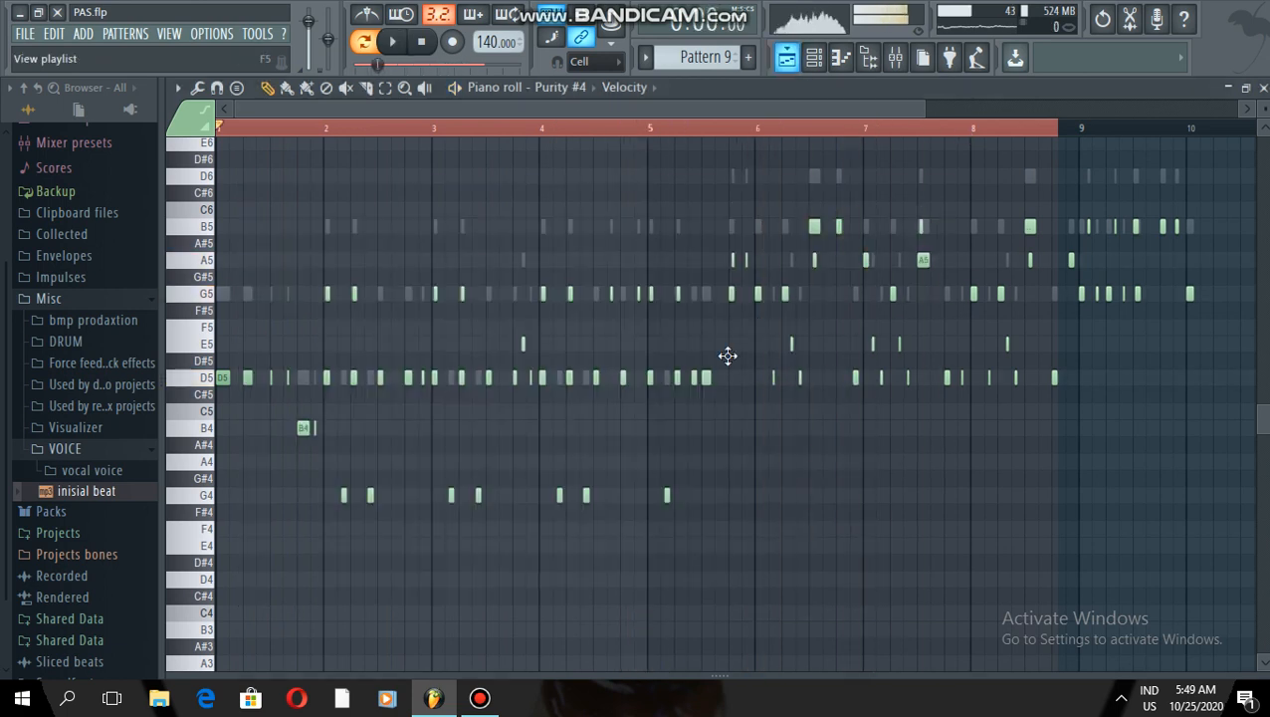
Step: Audition Pattern 8's Purity #4 notes in the piano roll and return to the playlist
key(F5)
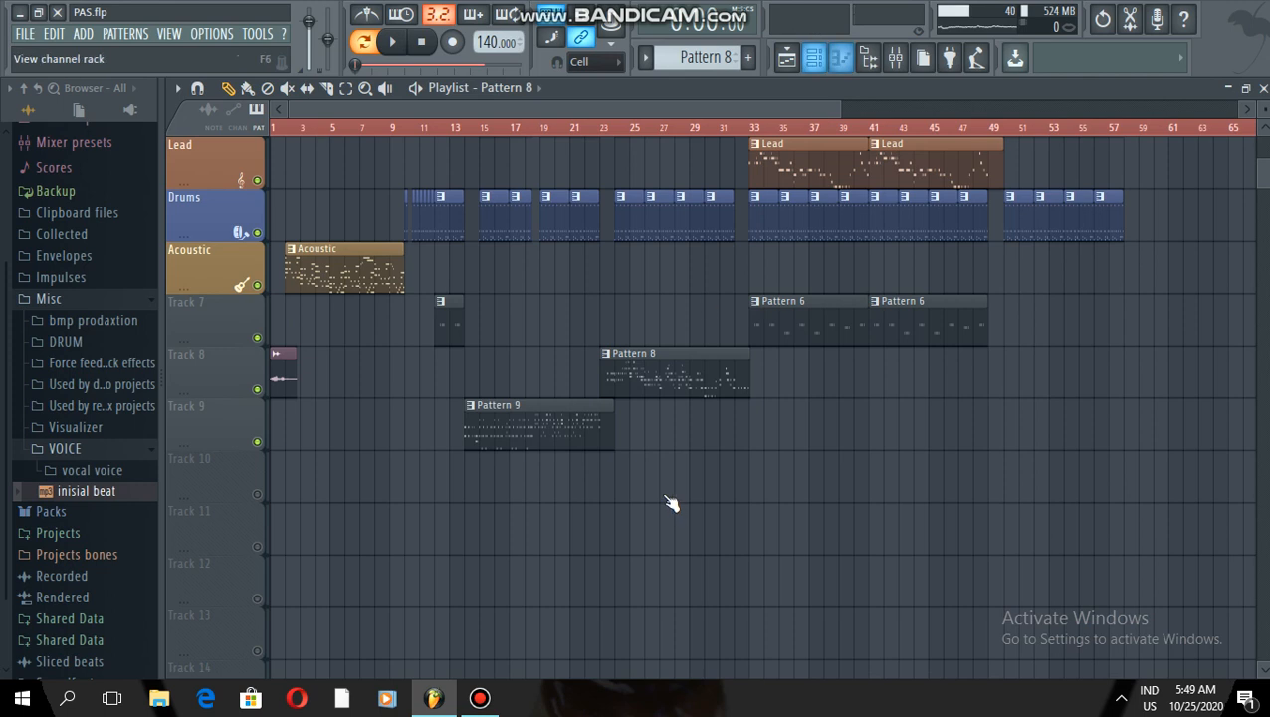
key(F6)
key(F7)
key(space)
drag(878, 130, 1063, 174)
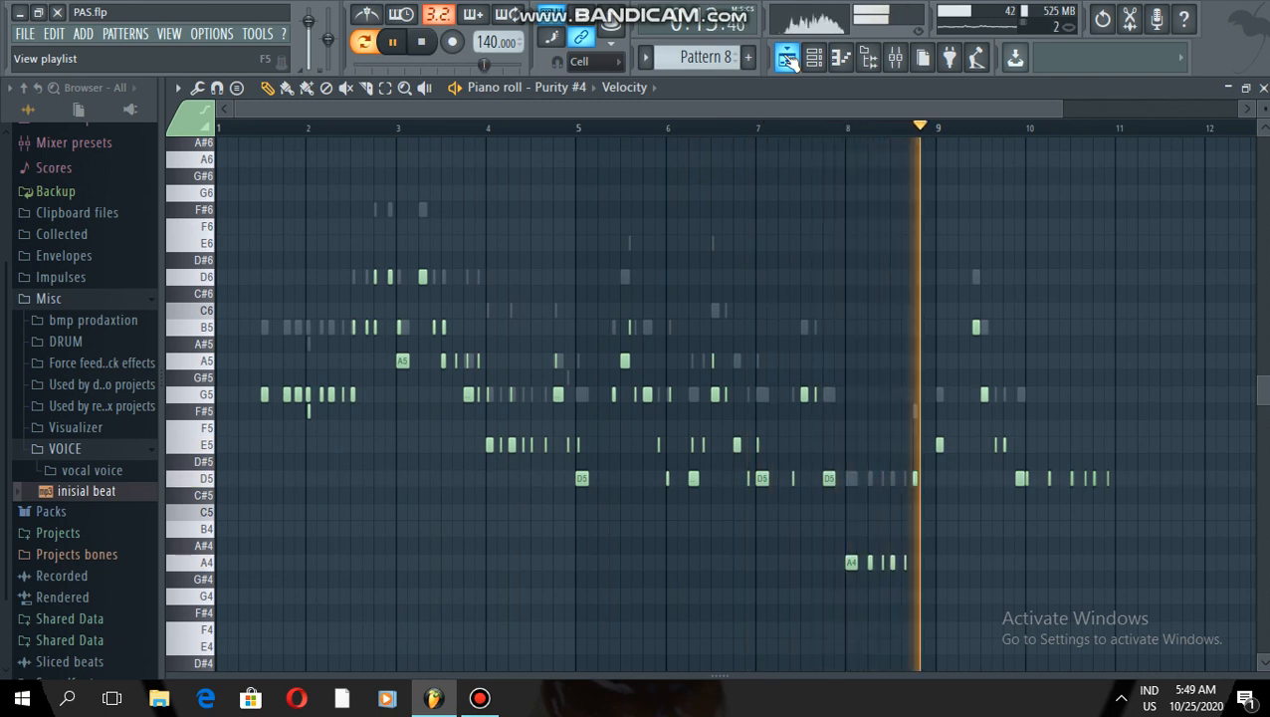
key(F5)
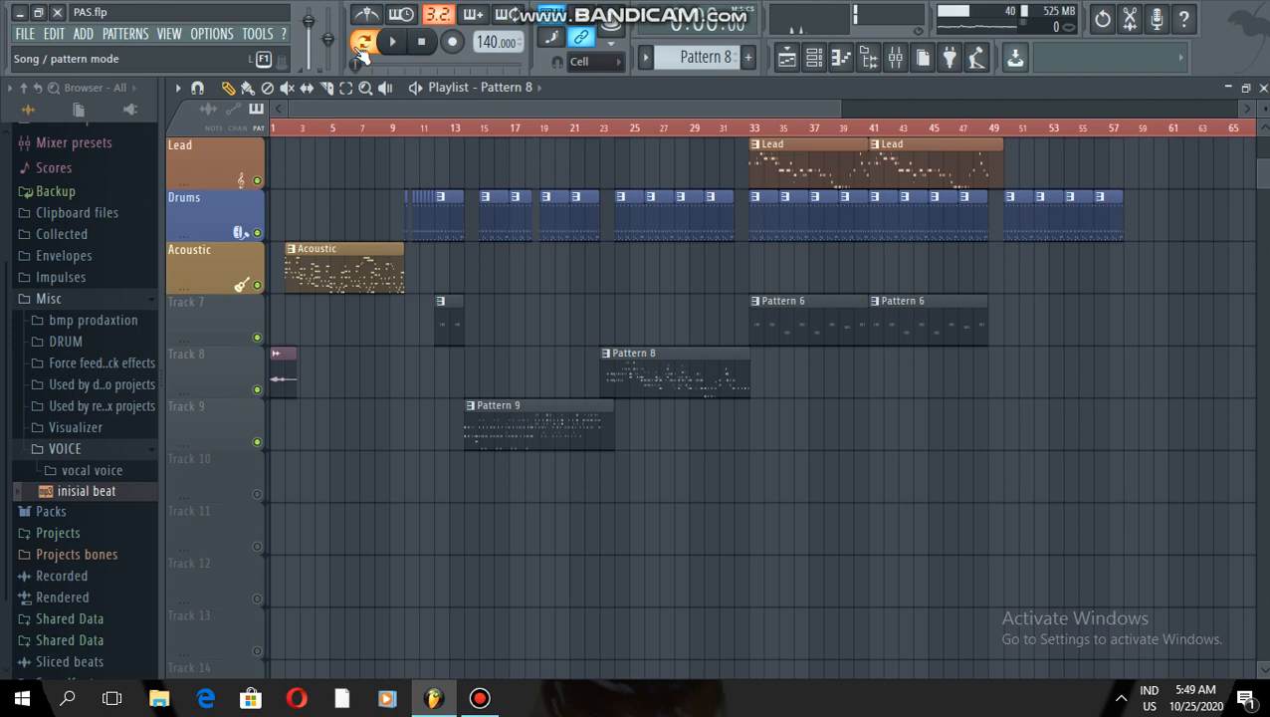
Step: Inspect the channel settings and waveform of the inisial beat audio clip on Track 8, then close them
double_click(289, 387)
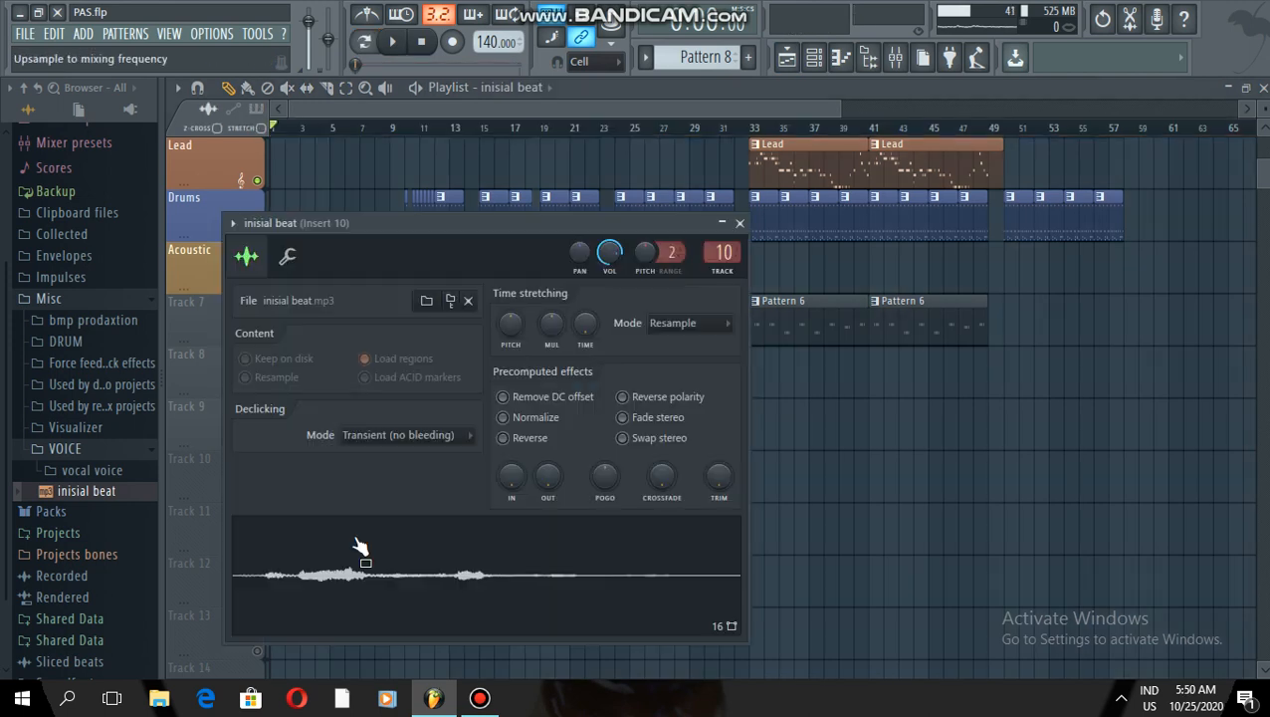
click(740, 223)
scroll(359, 414, up, 3)
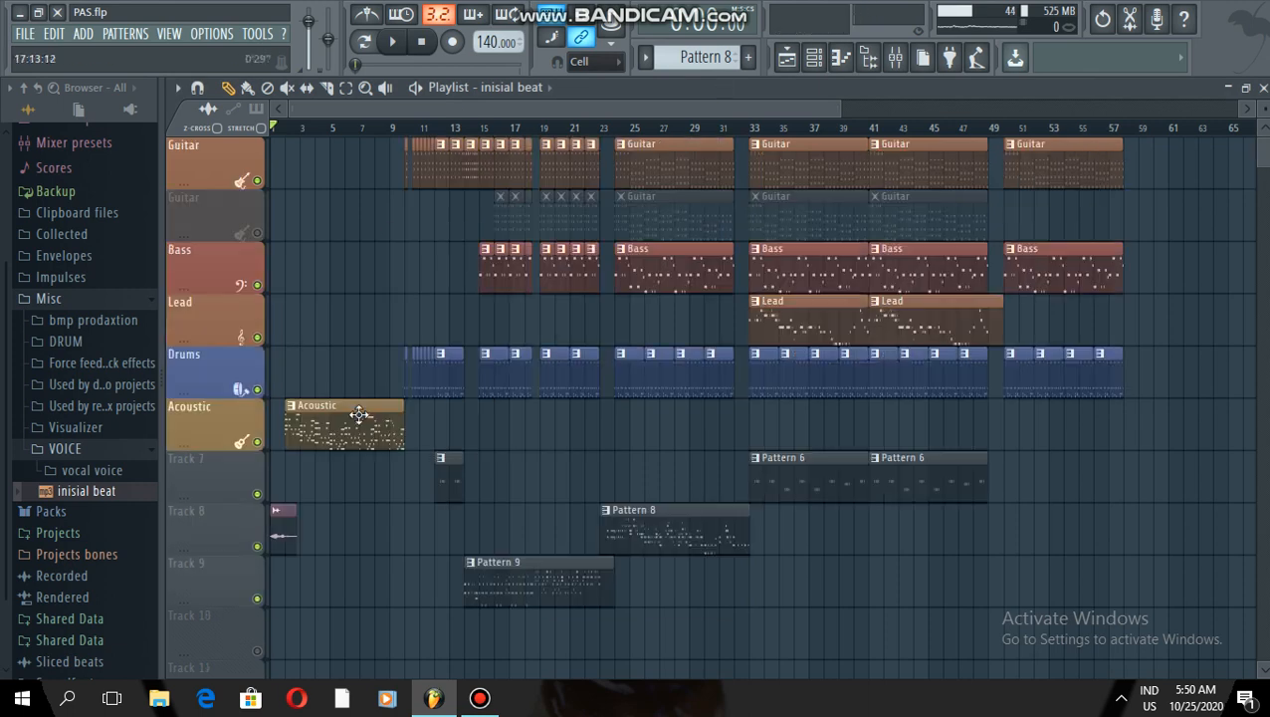
Step: Audition the Acoustic pattern's Hypersonic 2 #2 notes in the piano roll in pattern mode
key(F6)
click(488, 386)
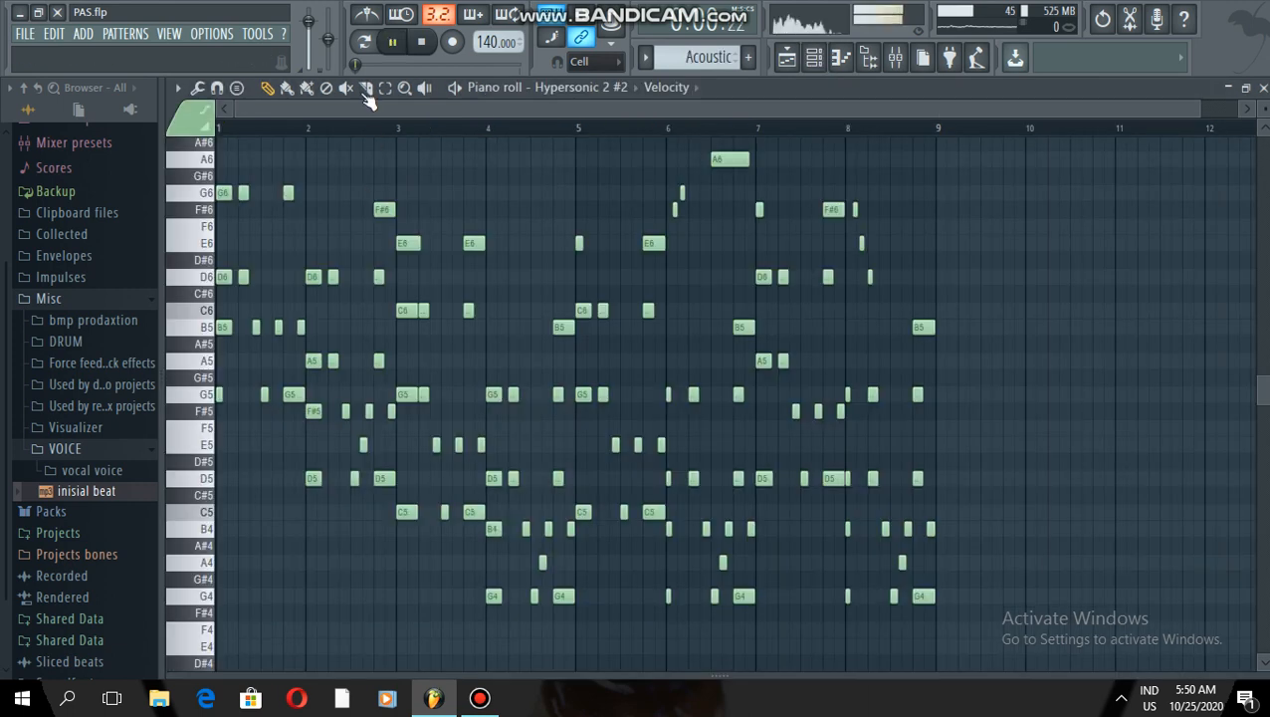
key(space)
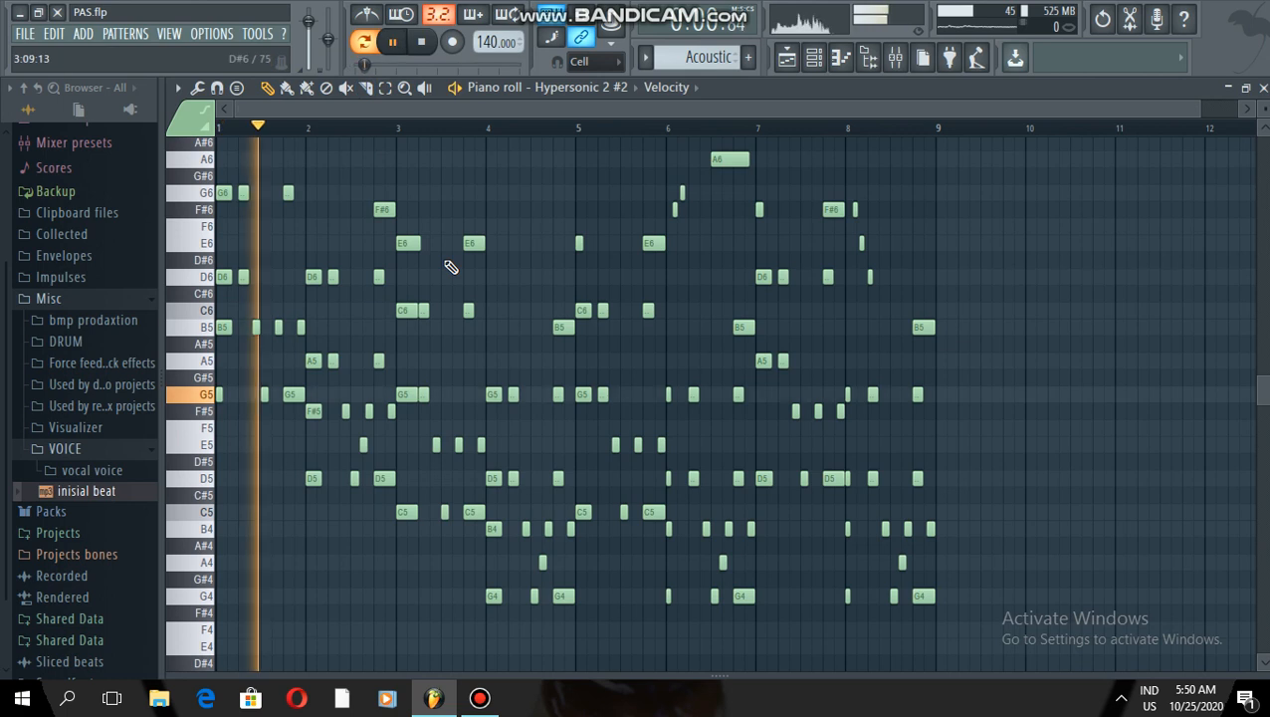
scroll(513, 495, up, 2)
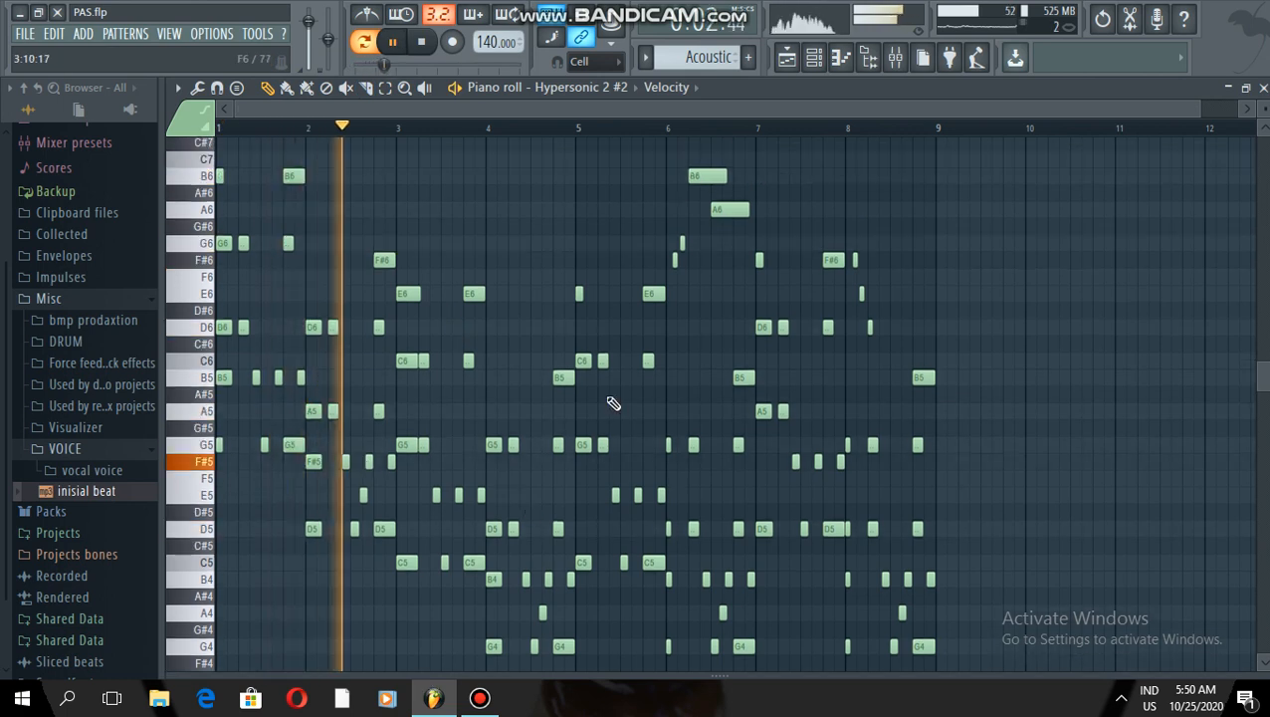
Step: Play the full arrangement in song mode from the start of the playlist
click(792, 58)
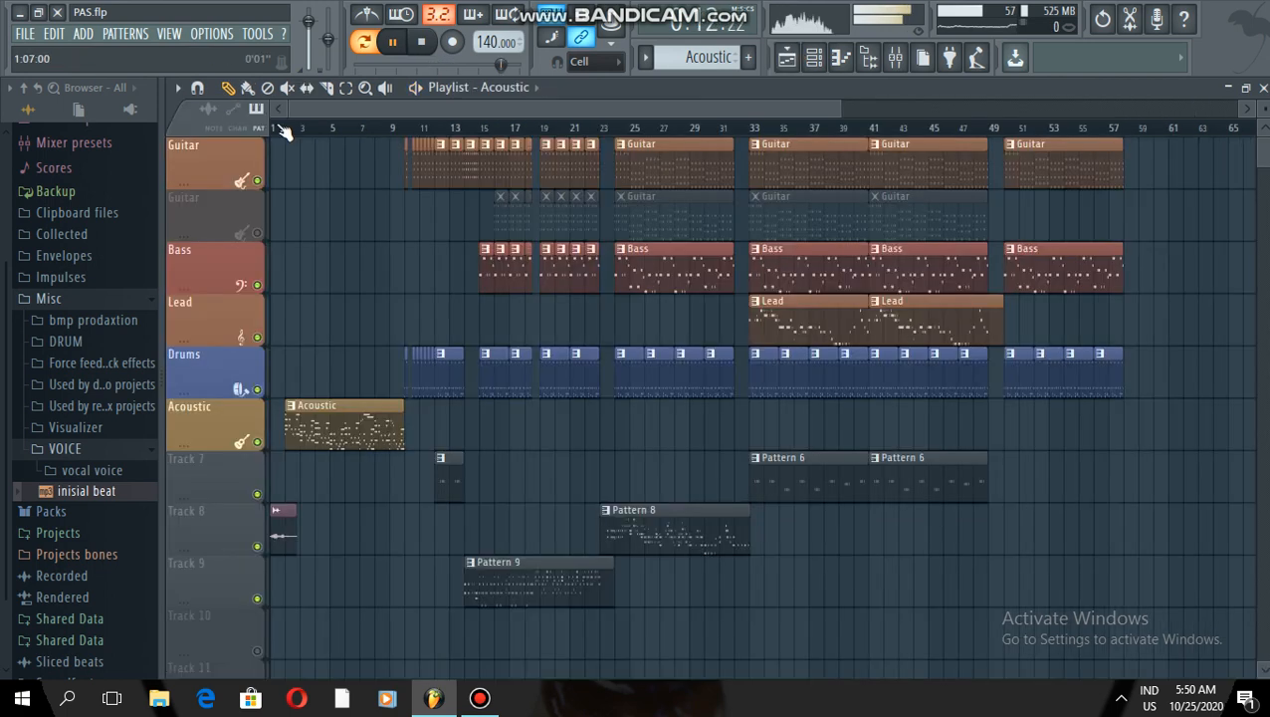
key(space)
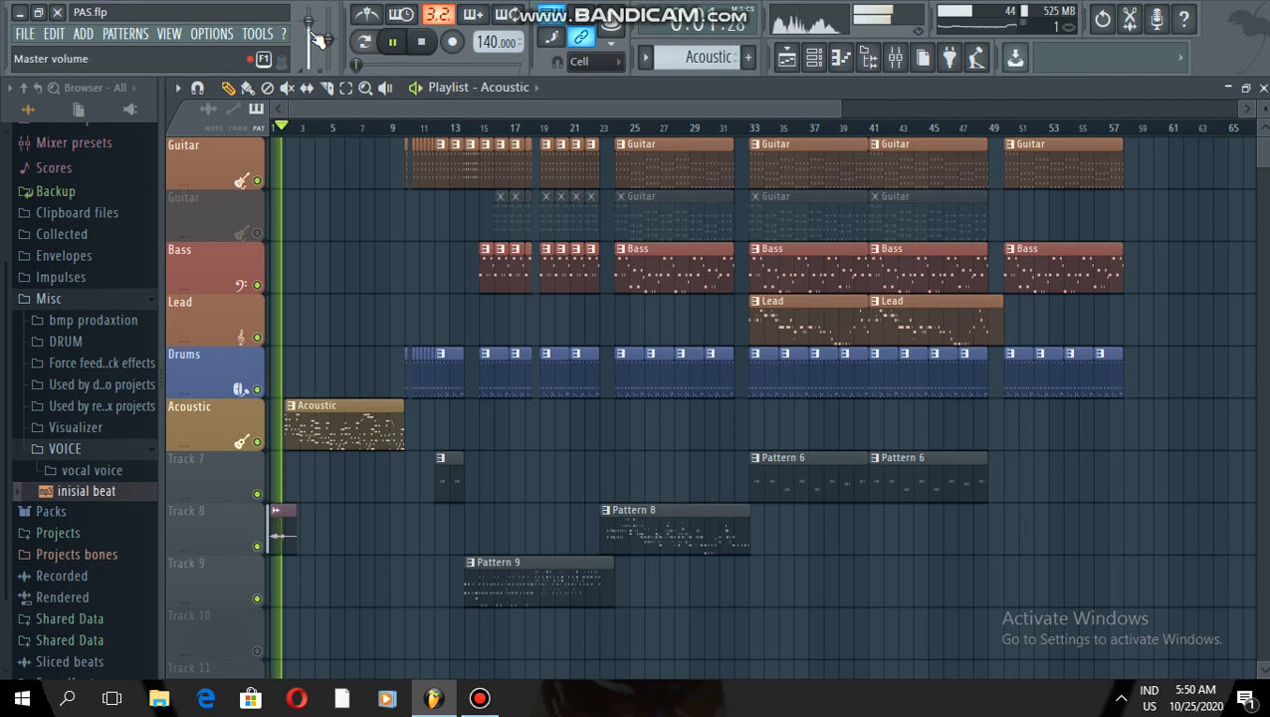